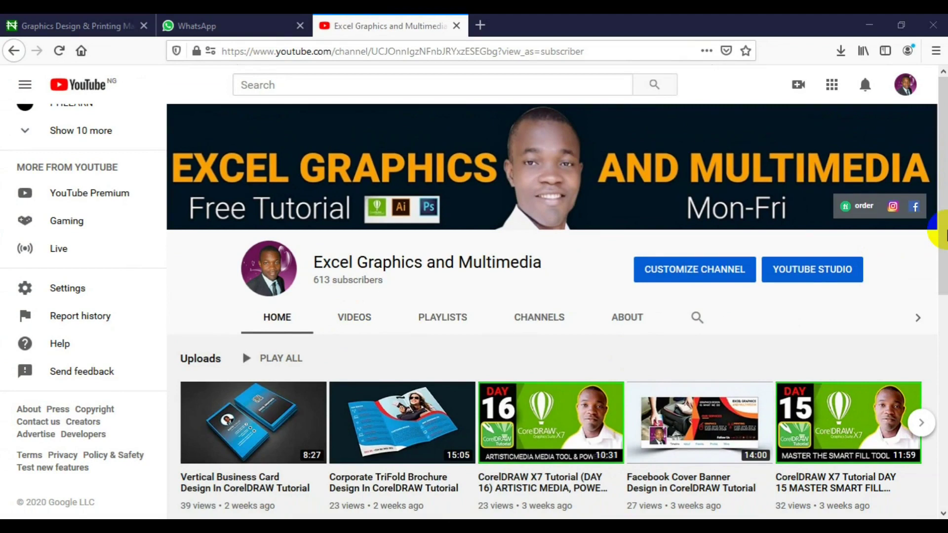
pyautogui.scroll(-2, 941, 231)
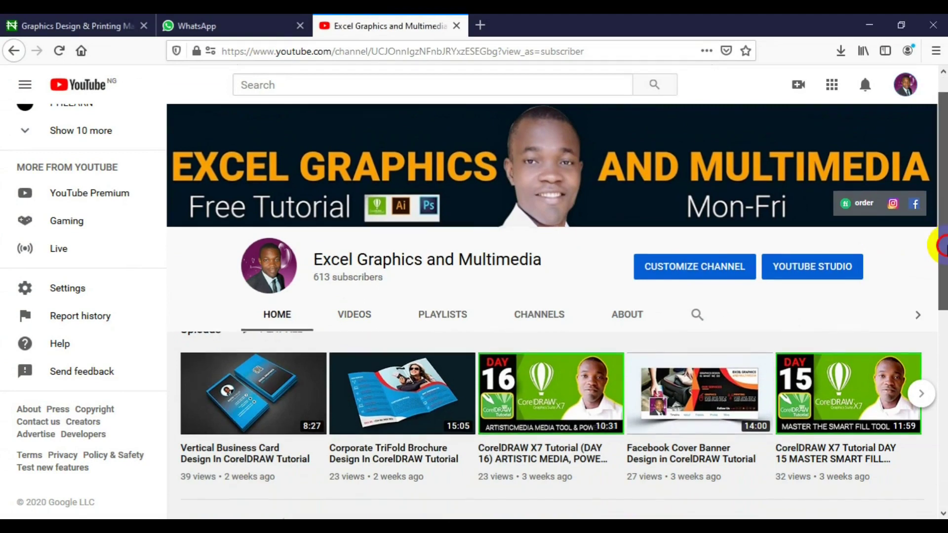
pyautogui.scroll(-4, 557, 312)
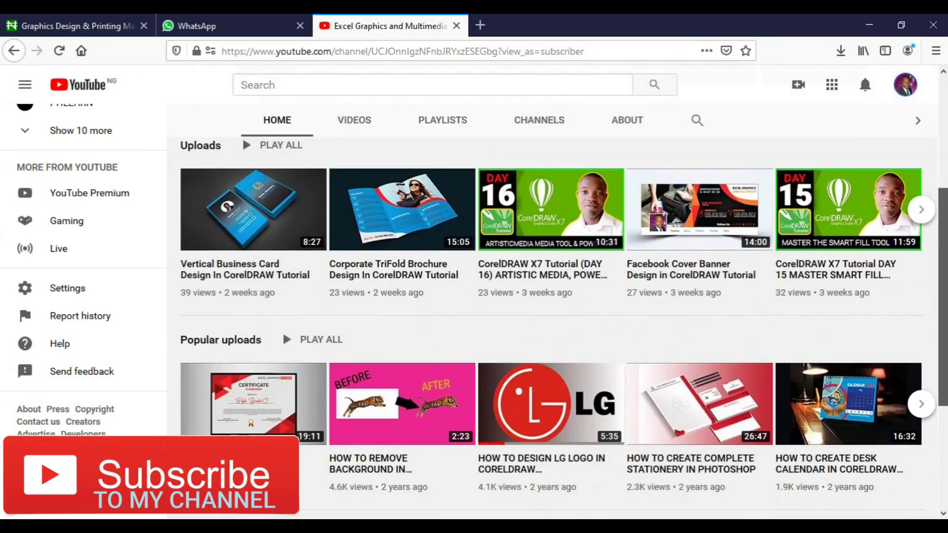
pyautogui.scroll(4, 557, 311)
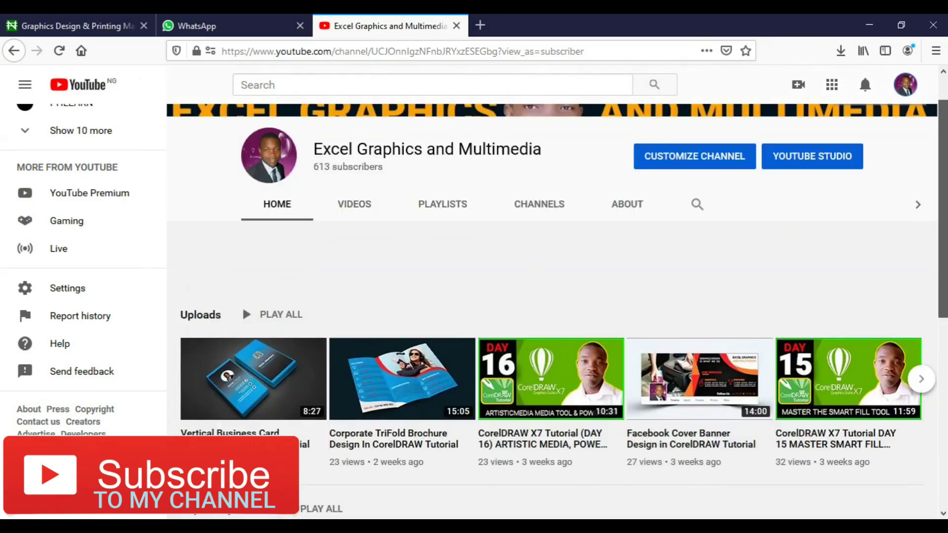
pyautogui.scroll(2, 551, 310)
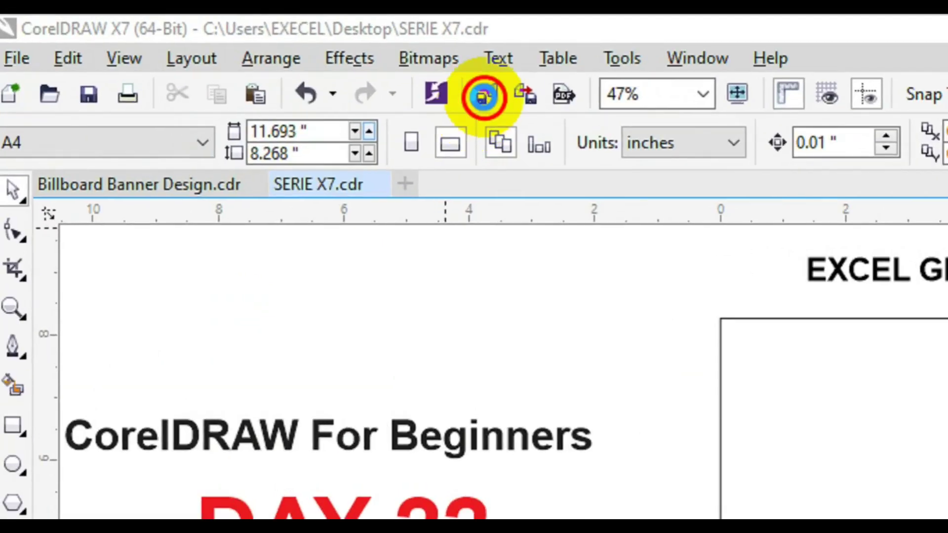
# Step: Start an import into the drawing and browse the Downloads folder for the logo images
pyautogui.click(484, 96)
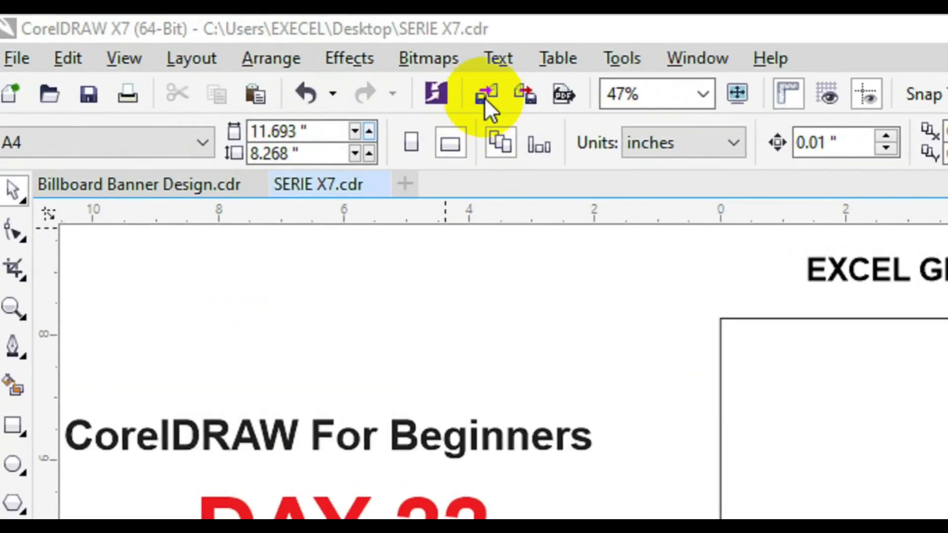
pyautogui.click(485, 97)
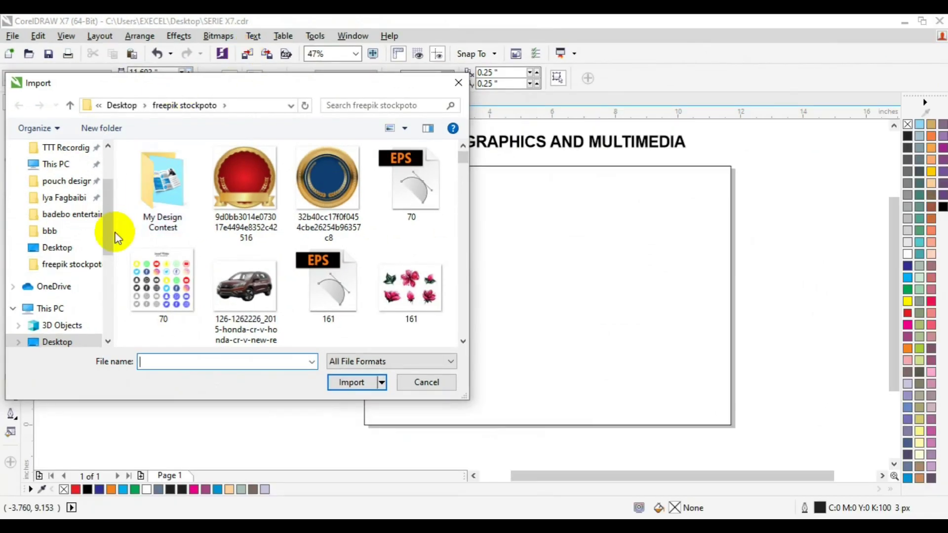
pyautogui.moveTo(108, 234); pyautogui.dragTo(108, 262)
pyautogui.click(73, 308)
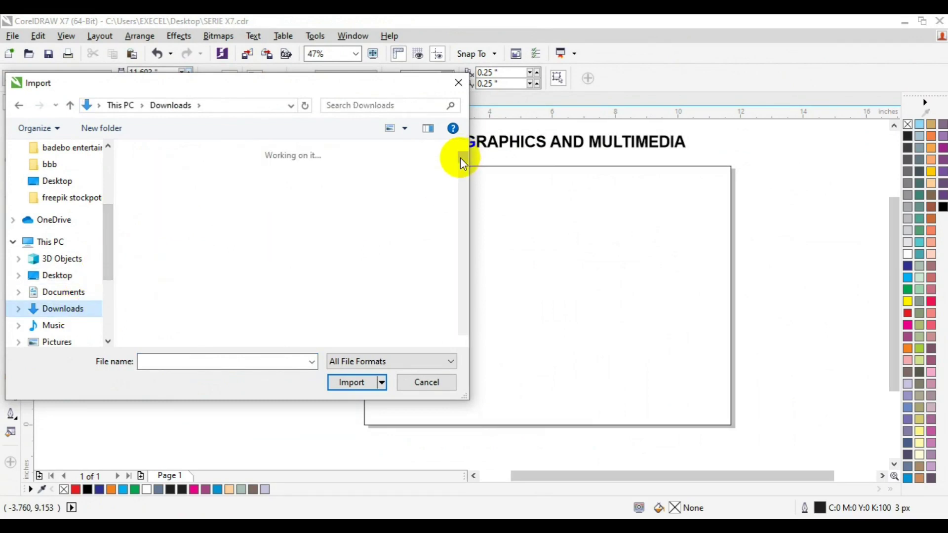
pyautogui.moveTo(460, 158); pyautogui.dragTo(459, 173)
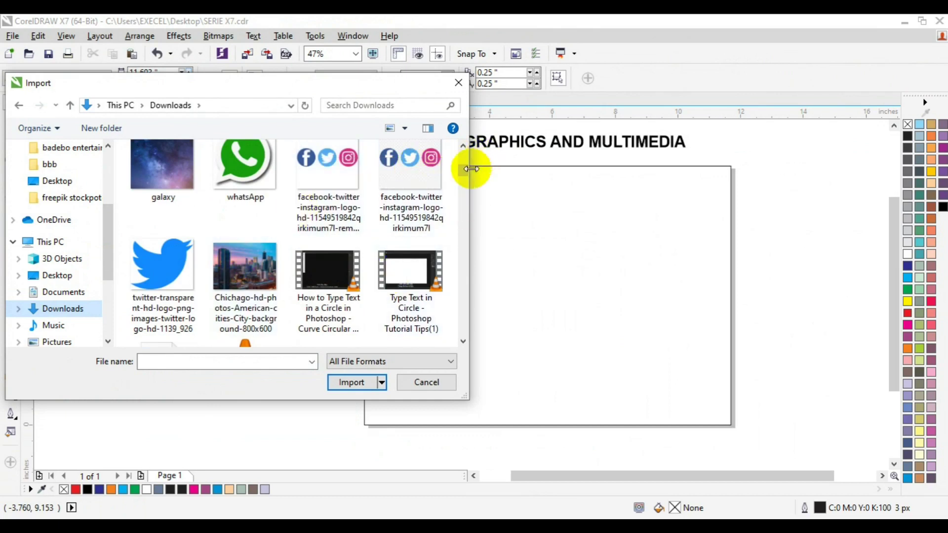
pyautogui.moveTo(466, 169); pyautogui.dragTo(466, 177)
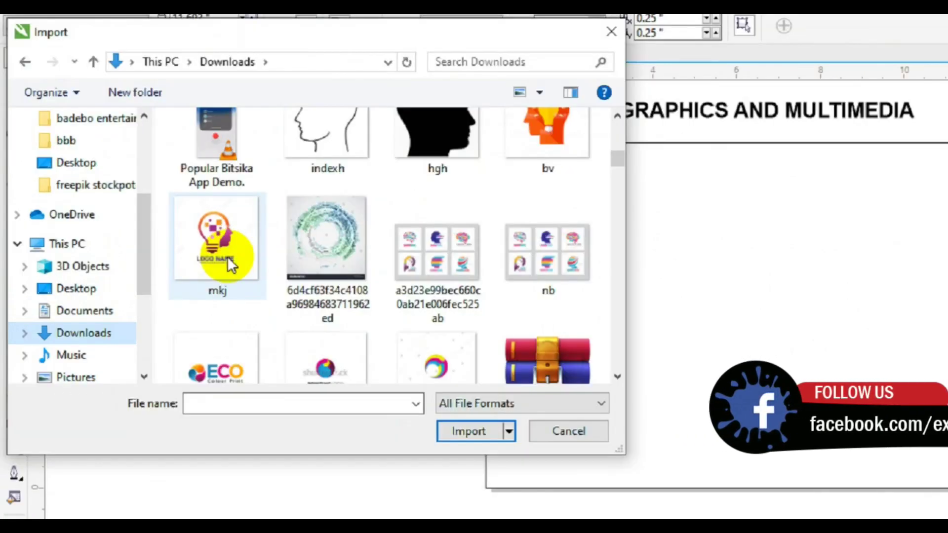
# Step: Select both the mkj logo image and the twitter-transparent-hd-logo image in Downloads and import them together
pyautogui.moveTo(173, 257)
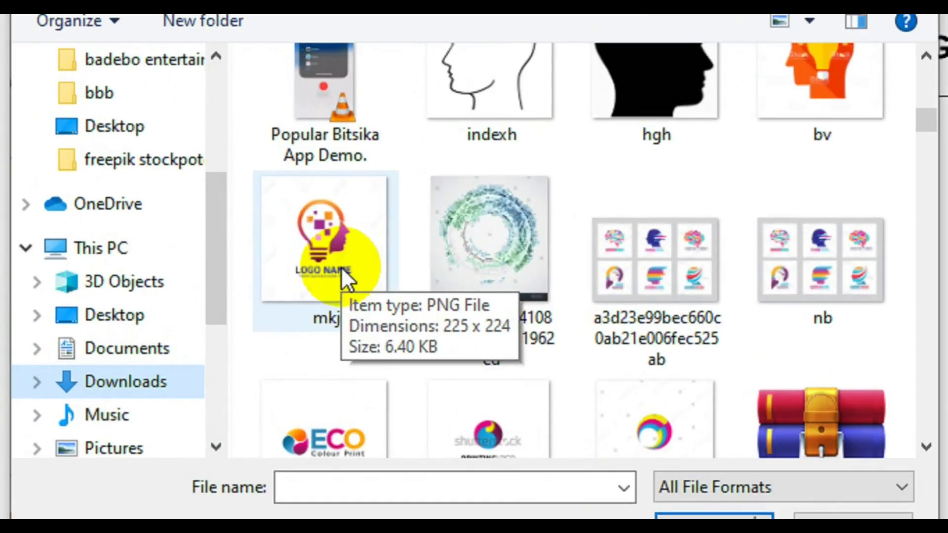
pyautogui.click(345, 281)
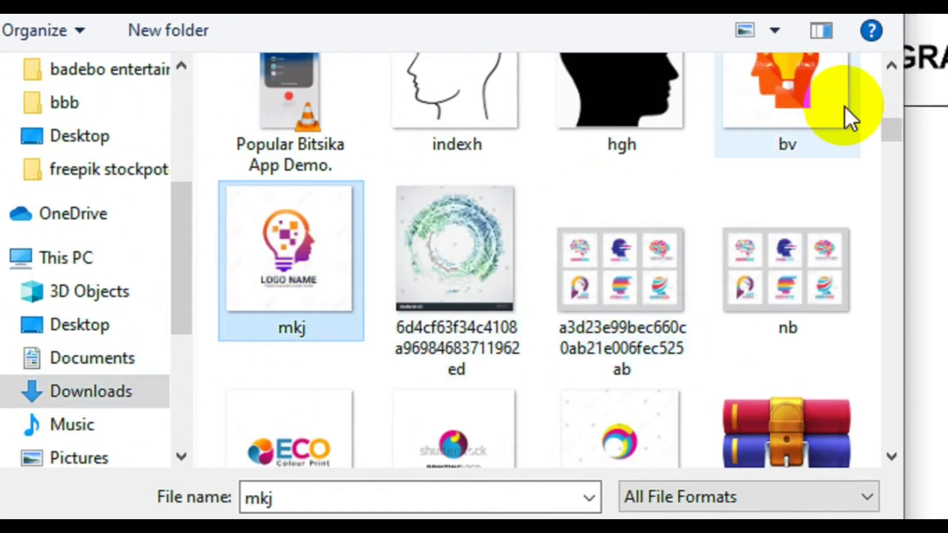
pyautogui.click(891, 65)
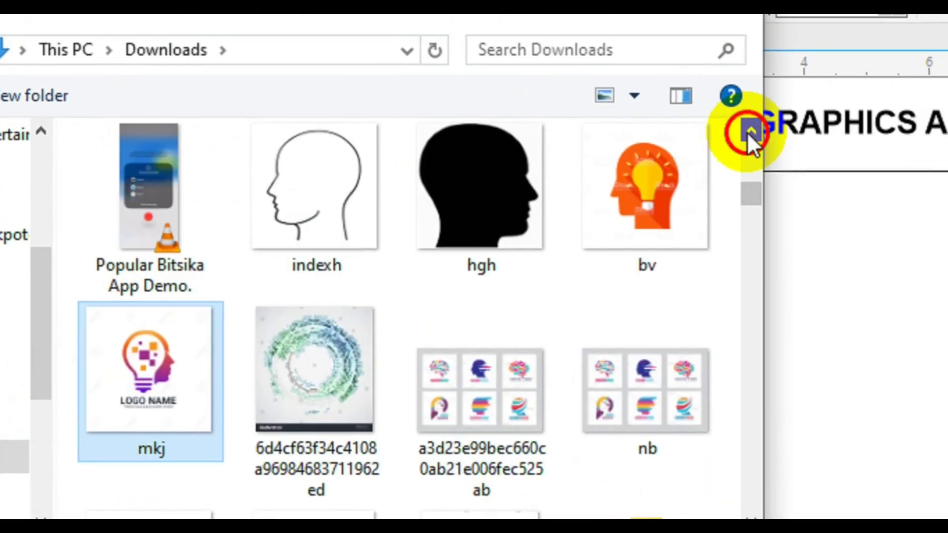
pyautogui.click(747, 131)
pyautogui.click(748, 132)
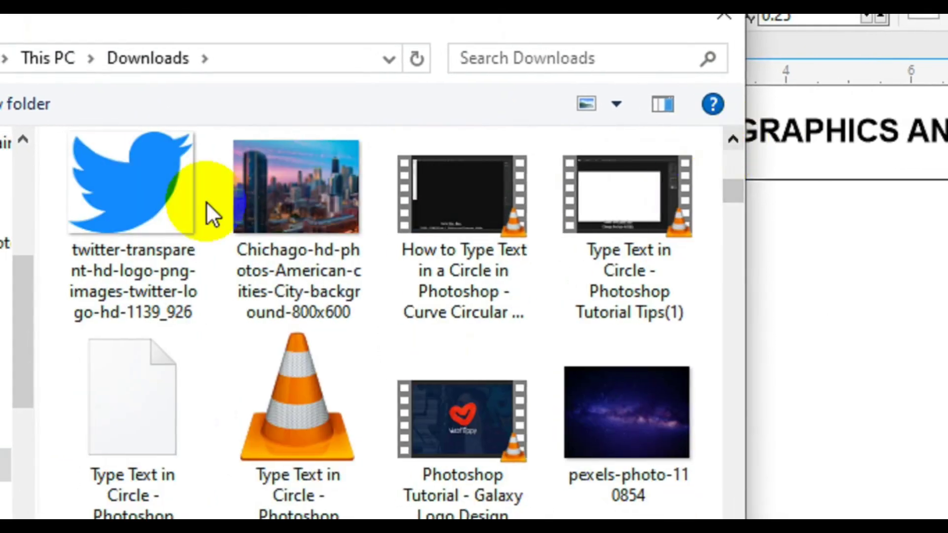
pyautogui.click(116, 207)
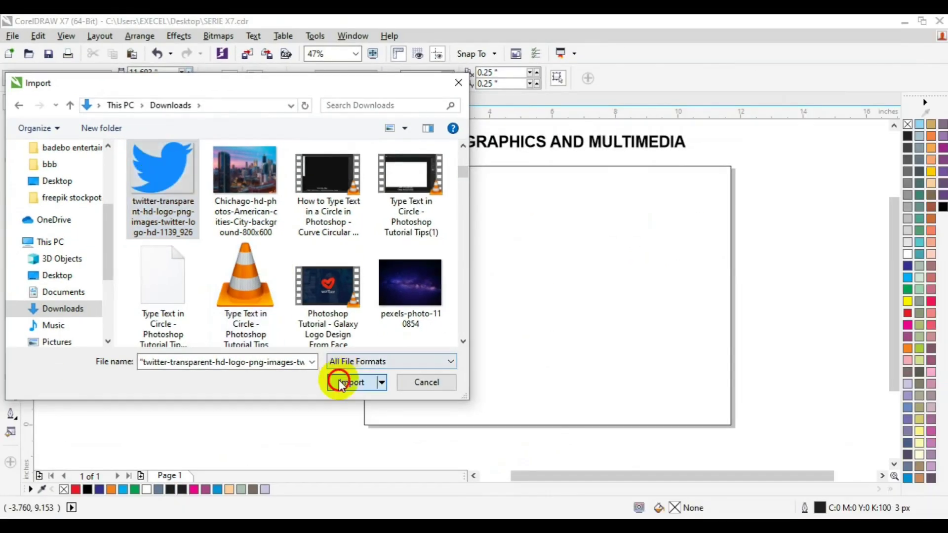
pyautogui.click(370, 398)
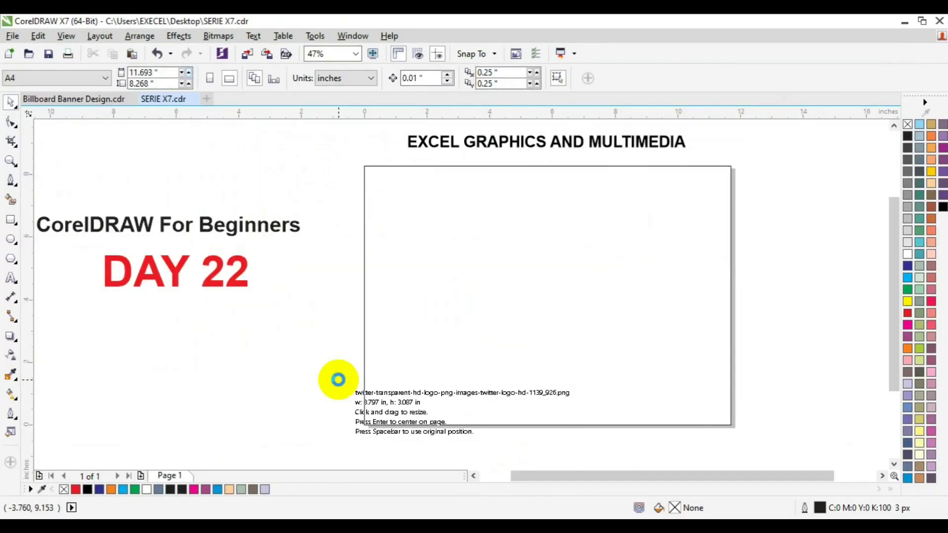
# Step: Place the Twitter bird about 4.36 by 3.55 inches and the mkj logo about 4.5 inches wide side by side on the page
pyautogui.moveTo(404, 230); pyautogui.dragTo(565, 339)
pyautogui.click(274, 269)
pyautogui.moveTo(345, 353); pyautogui.dragTo(625, 319)
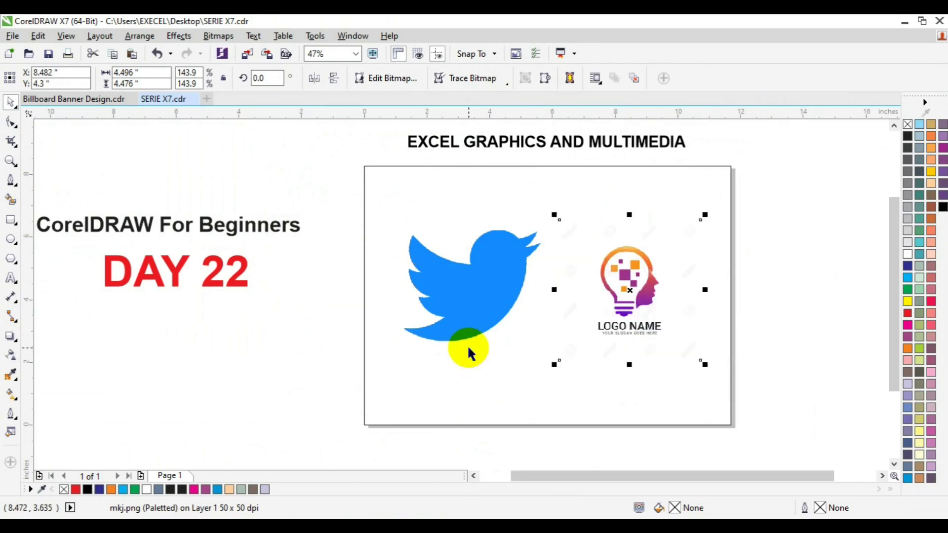
pyautogui.click(454, 319)
pyautogui.moveTo(455, 319)
pyautogui.mouseDown()
pyautogui.moveTo(434, 324)
pyautogui.moveTo(439, 330)
pyautogui.mouseUp()
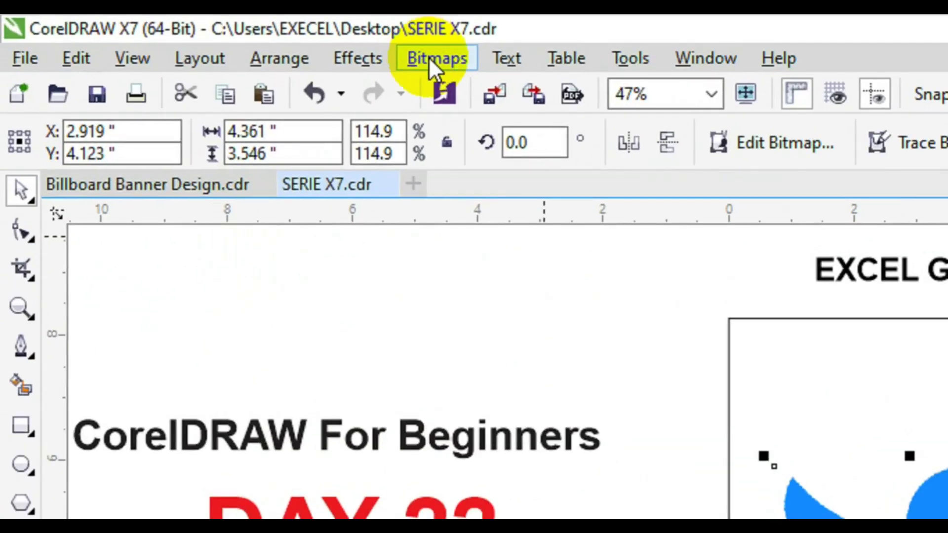
# Step: Convert the Twitter bird to a 300 dpi CMYK Color (32-bit) bitmap with anti-aliasing and a transparent background
pyautogui.click(405, 54)
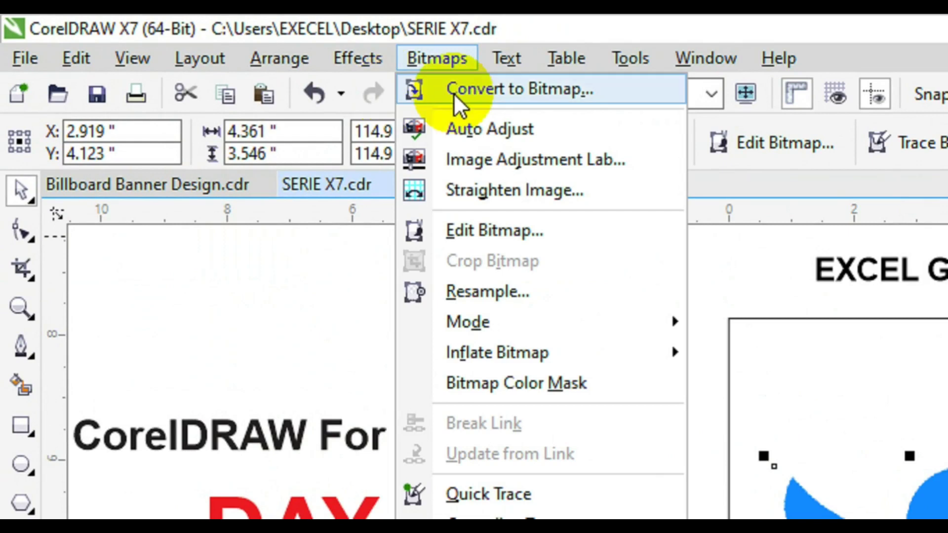
pyautogui.click(461, 93)
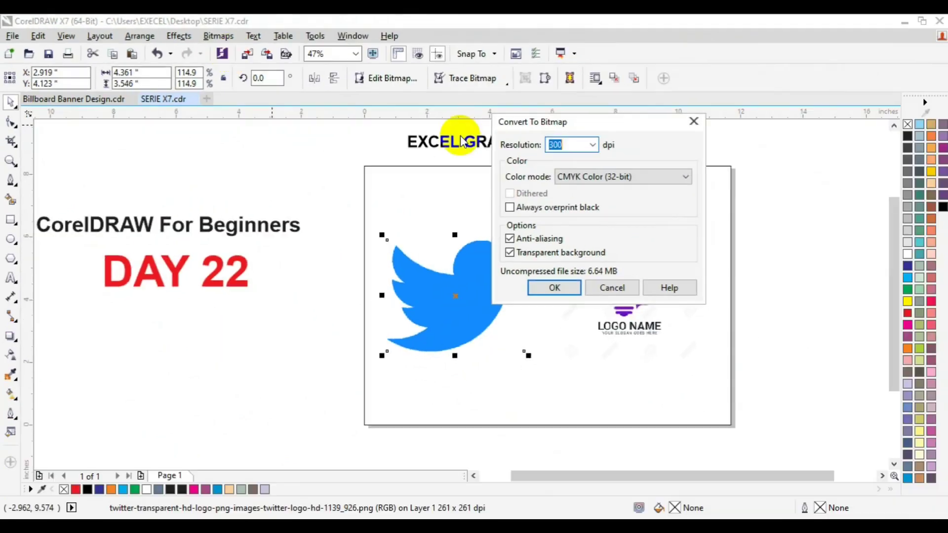
pyautogui.moveTo(713, 144); pyautogui.dragTo(666, 151)
pyautogui.moveTo(582, 134); pyautogui.dragTo(581, 131)
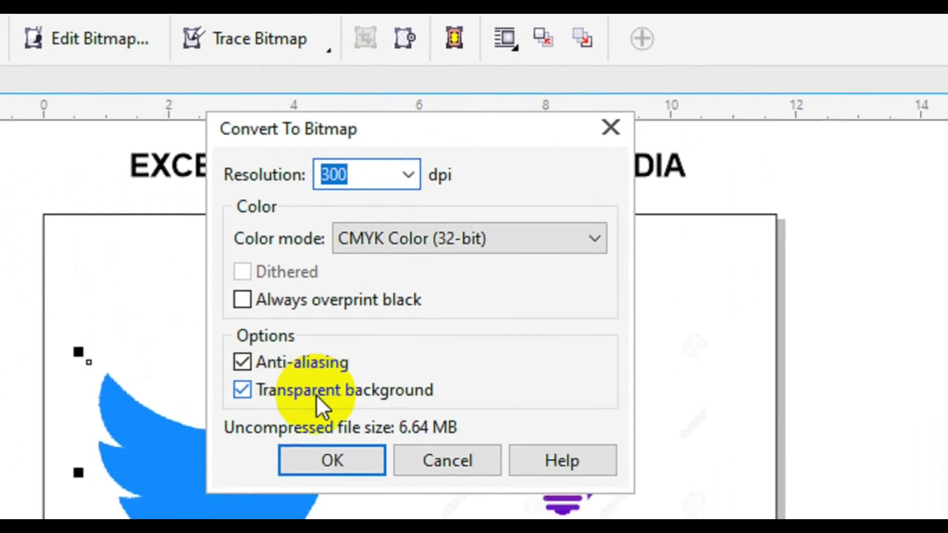
pyautogui.click(306, 429)
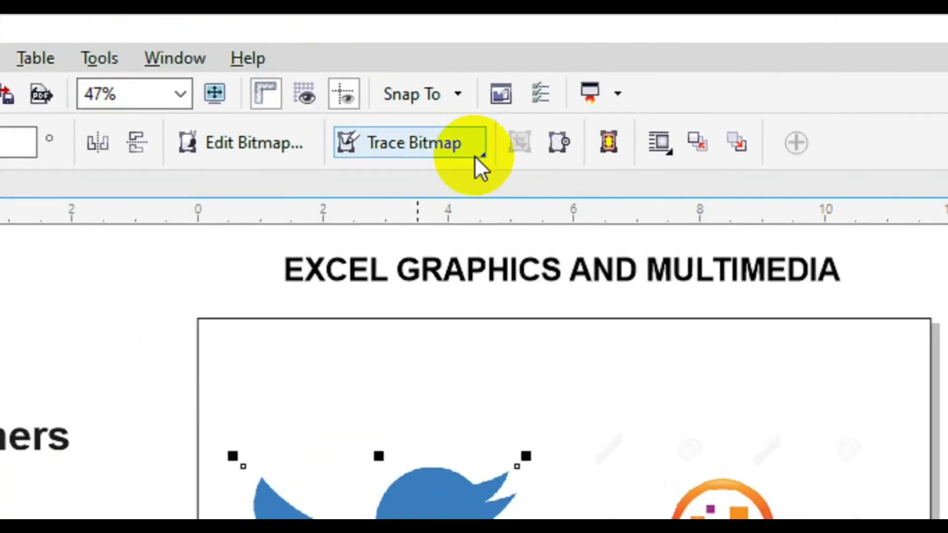
# Step: Outline-trace the bird bitmap as a detailed logo with smoothing 30, slightly raised corner smoothness and the background removed
pyautogui.click(501, 107)
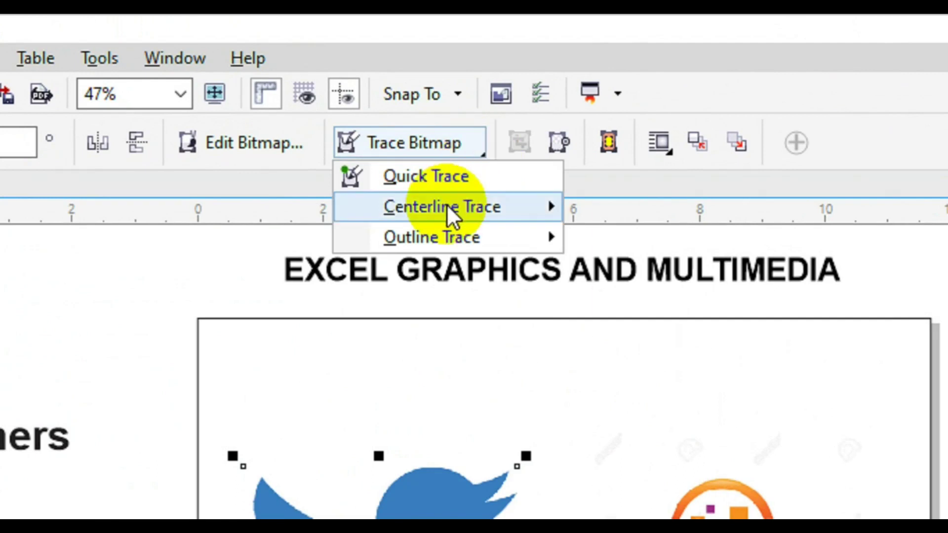
pyautogui.moveTo(458, 232)
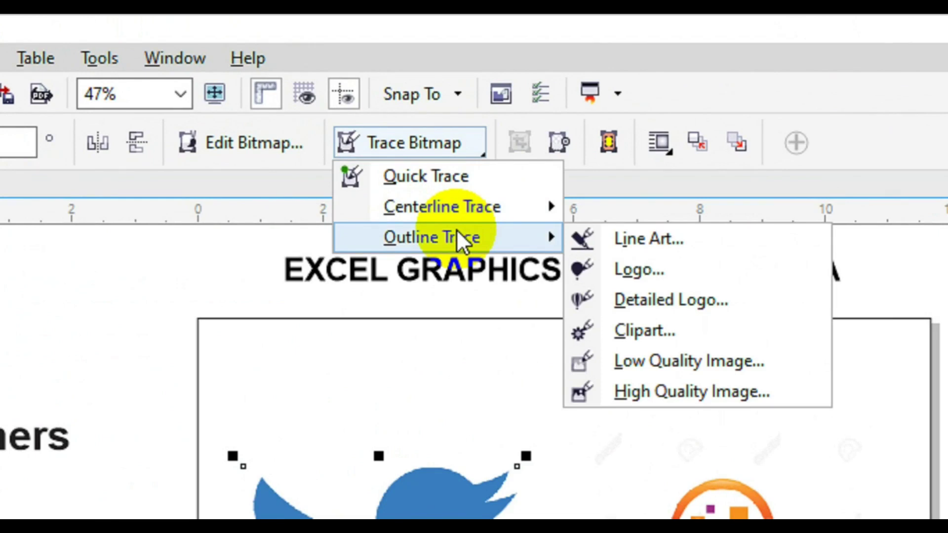
pyautogui.click(641, 297)
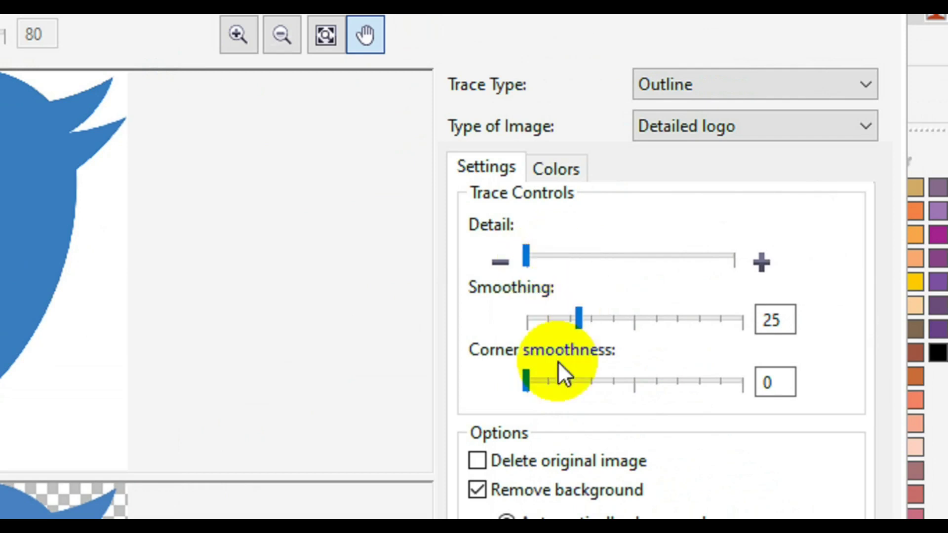
pyautogui.moveTo(578, 313); pyautogui.dragTo(592, 315)
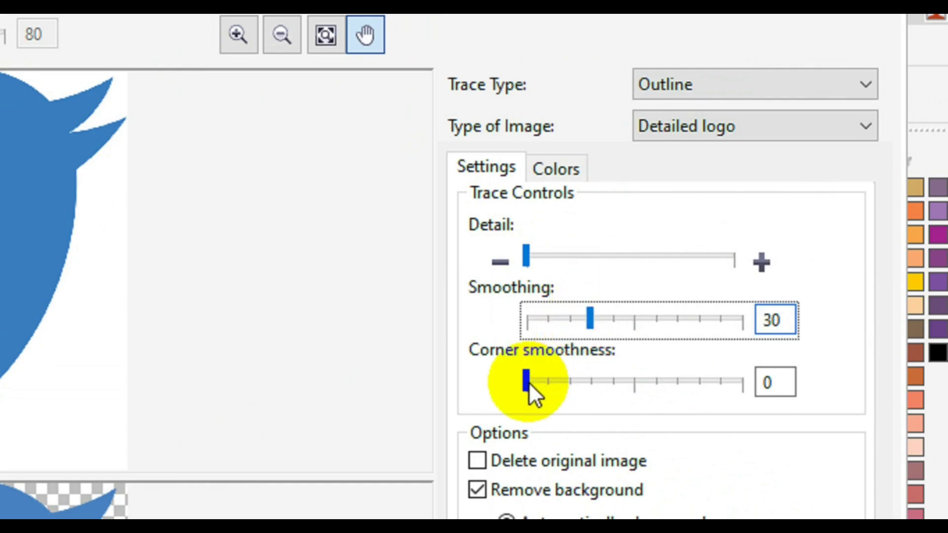
pyautogui.moveTo(527, 382); pyautogui.dragTo(541, 383)
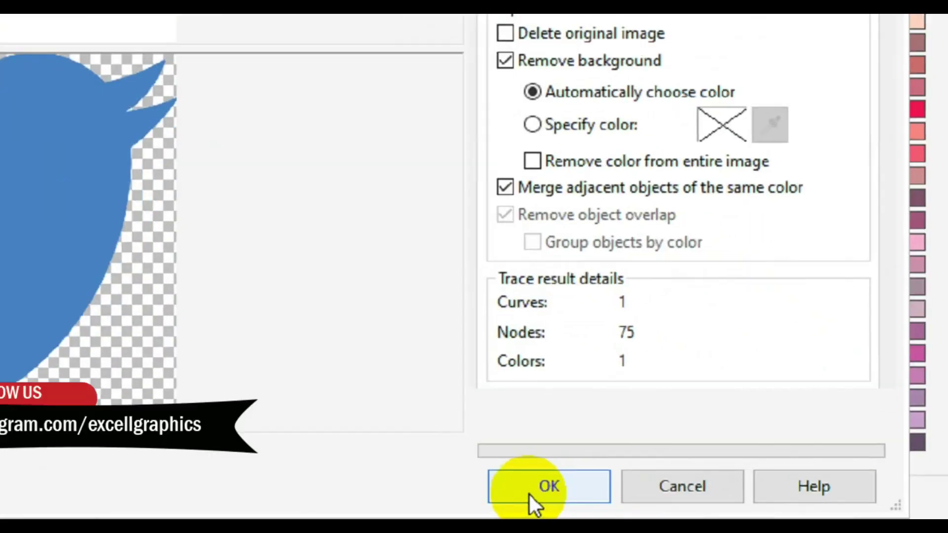
pyautogui.click(508, 491)
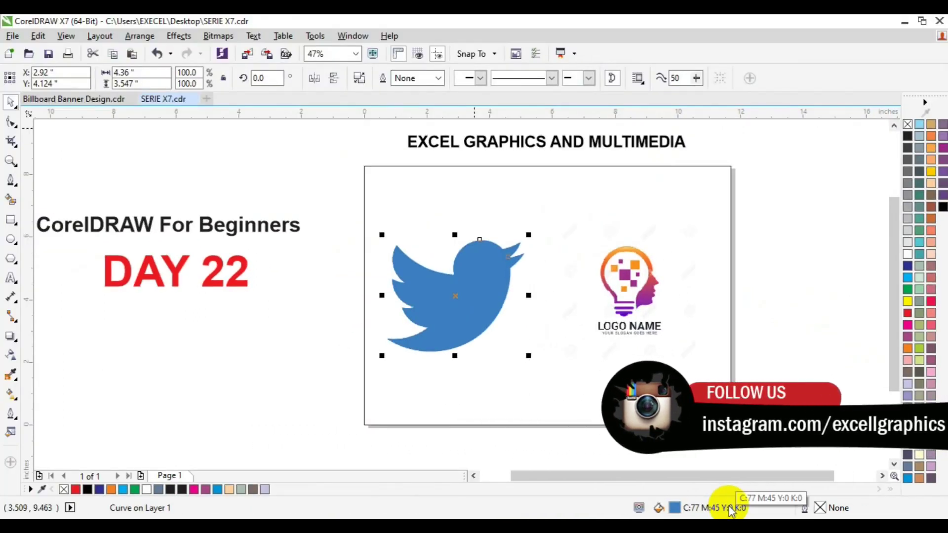
# Step: Move the traced bird off the original to the page's lower-left edge, and move the original bitmap up on the page
pyautogui.click(464, 302)
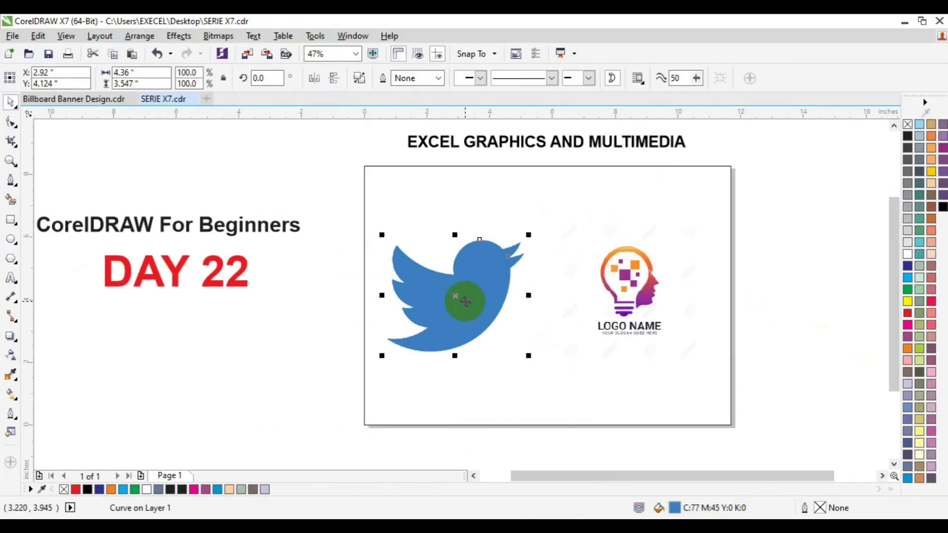
pyautogui.moveTo(464, 302)
pyautogui.mouseDown()
pyautogui.moveTo(364, 327)
pyautogui.moveTo(319, 355)
pyautogui.mouseUp()
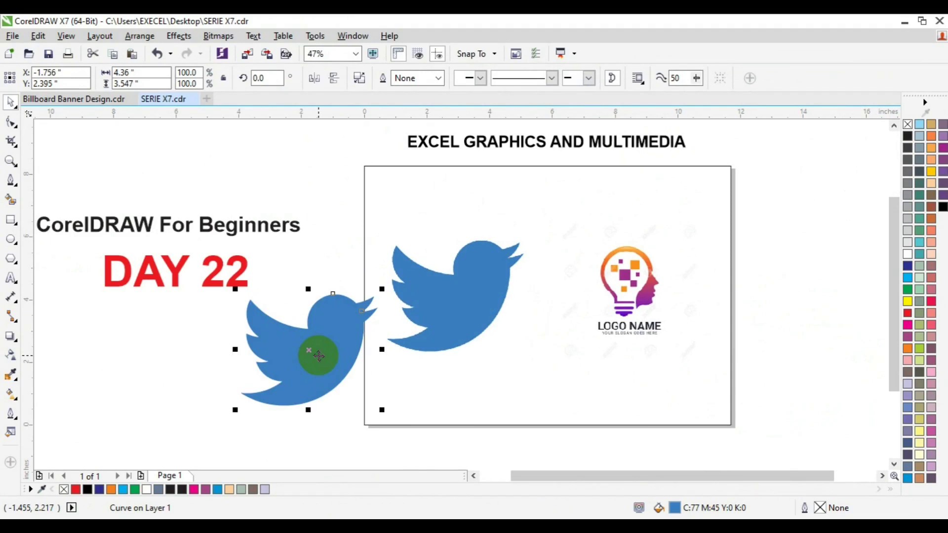
pyautogui.click(461, 305)
pyautogui.moveTo(461, 304)
pyautogui.mouseDown()
pyautogui.moveTo(530, 374)
pyautogui.moveTo(438, 327)
pyautogui.moveTo(434, 272)
pyautogui.moveTo(443, 268)
pyautogui.mouseUp()
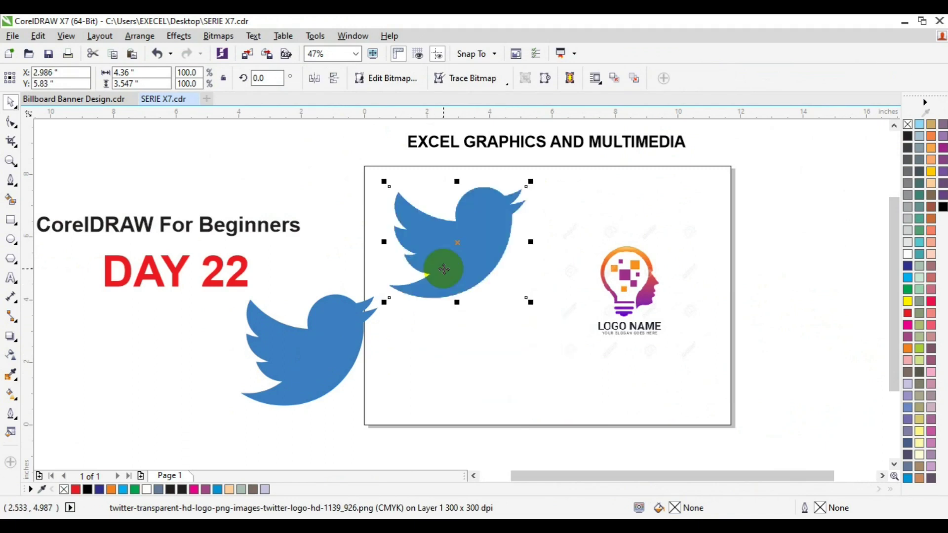
pyautogui.moveTo(444, 269); pyautogui.dragTo(444, 269)
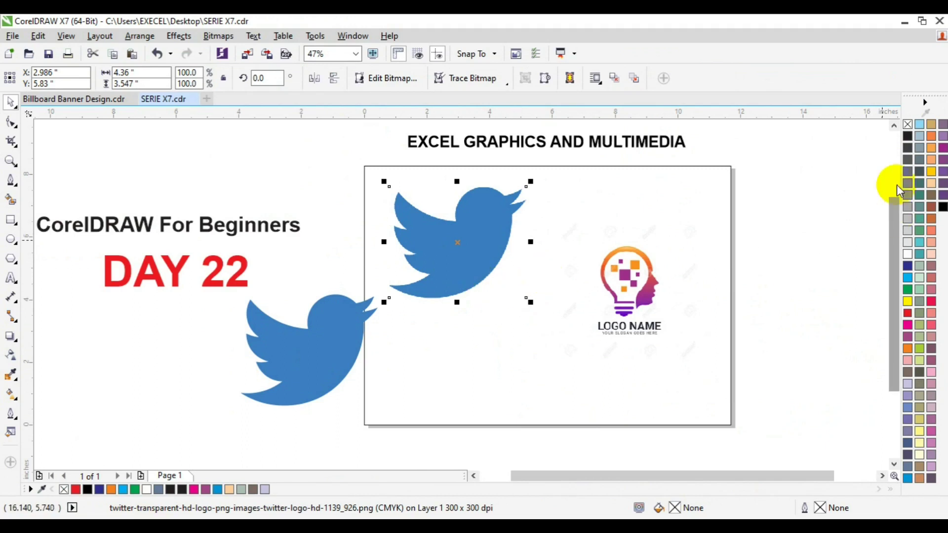
# Step: Try a black fill on the original bird bitmap, and fill the traced bird curve with black
pyautogui.moveTo(908, 145); pyautogui.dragTo(908, 146)
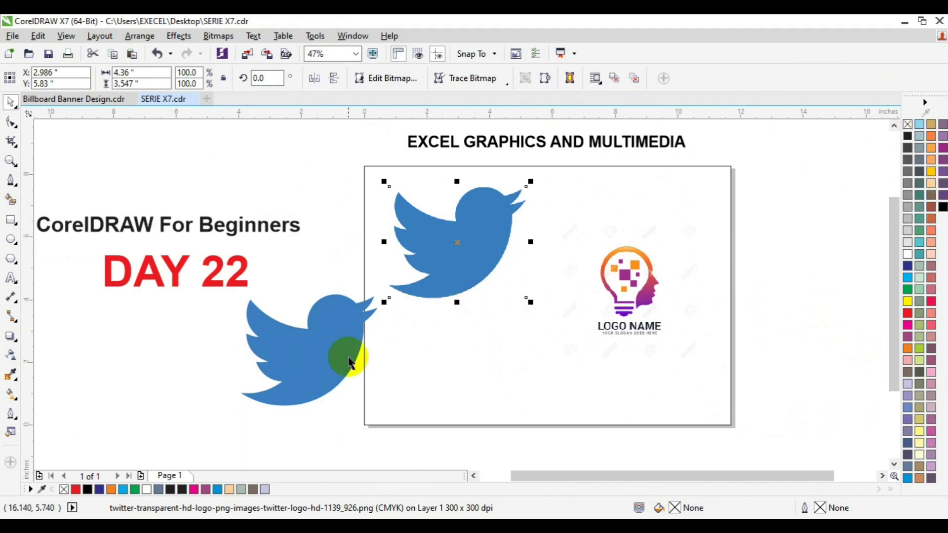
pyautogui.click(311, 364)
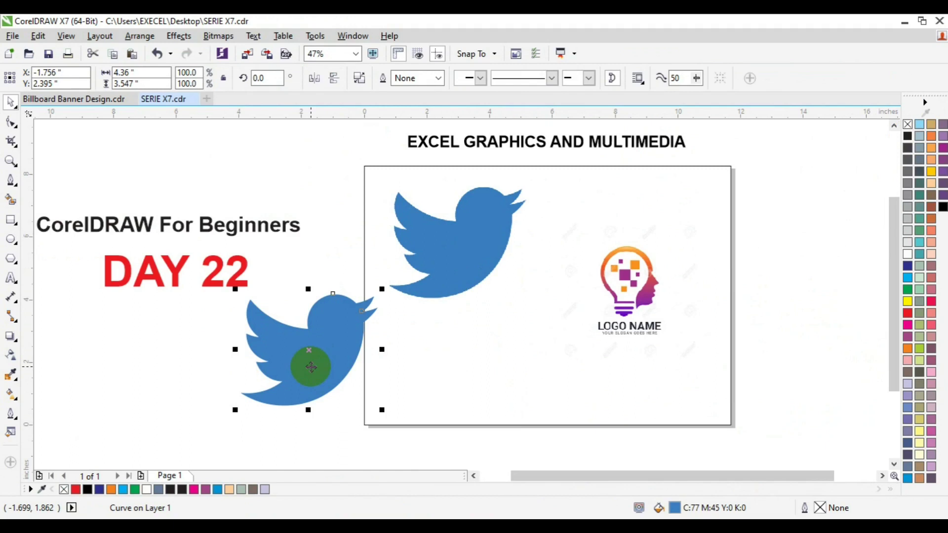
pyautogui.click(908, 138)
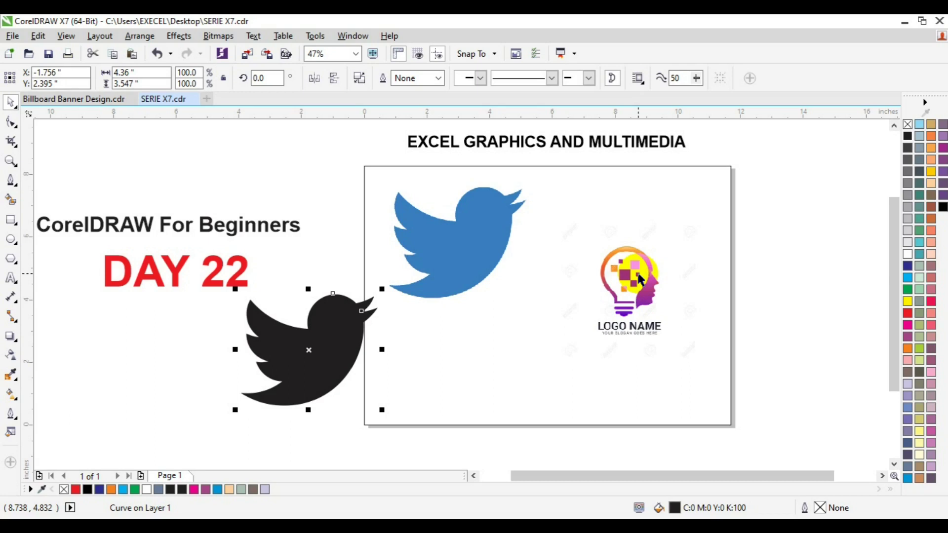
# Step: Convert the light-bulb logo to a 300 dpi CMYK Color (32-bit) bitmap with anti-aliasing and a transparent background
pyautogui.click(623, 277)
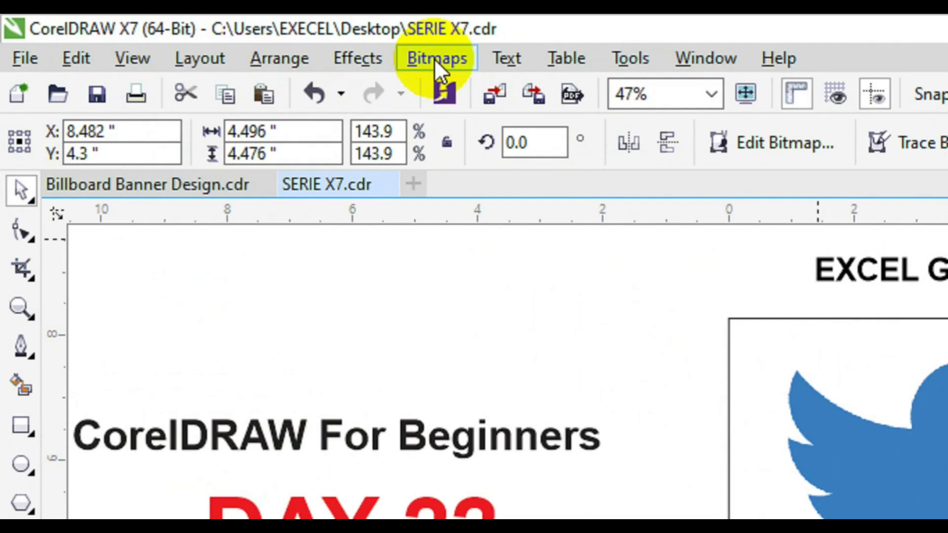
pyautogui.click(269, 43)
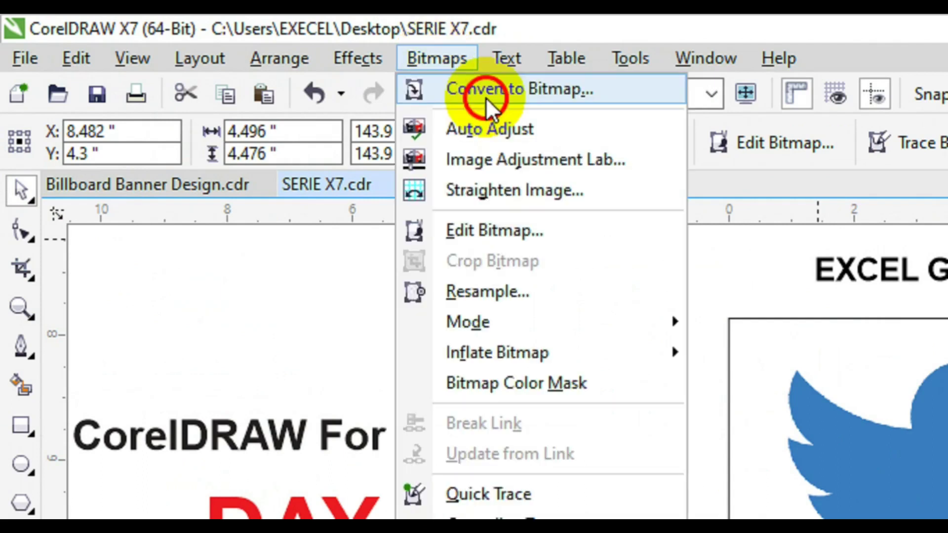
pyautogui.click(484, 97)
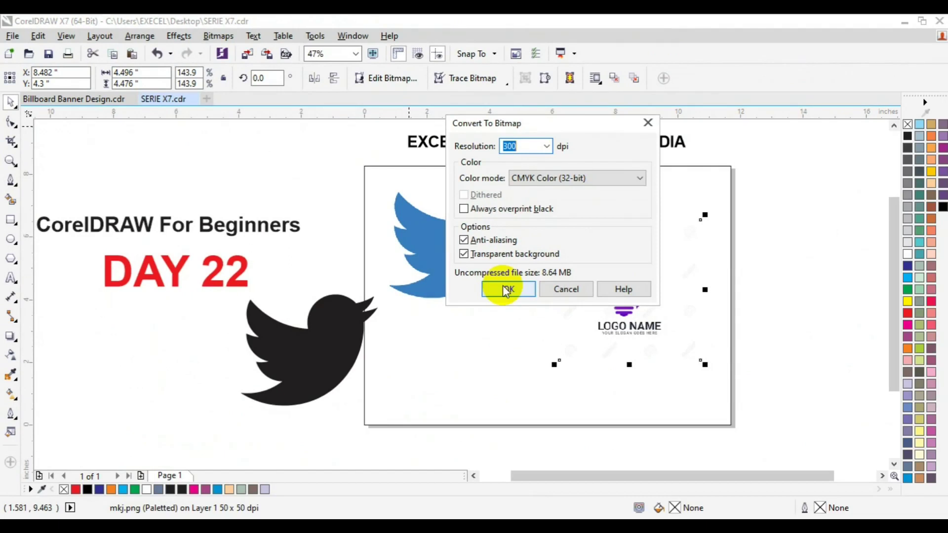
pyautogui.click(581, 328)
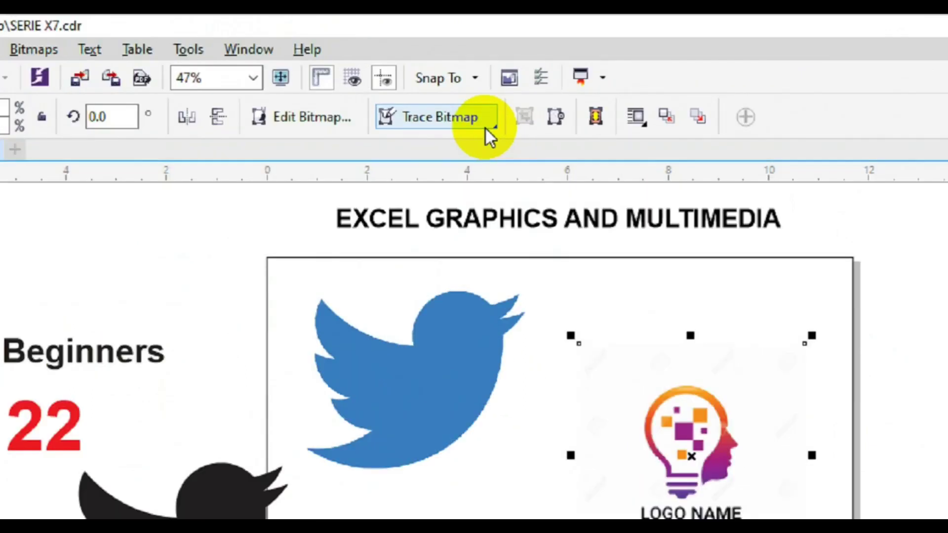
# Step: Outline-trace the light-bulb bitmap as a detailed logo with smoothing 25, corner smoothness 0 and the background removed
pyautogui.click(487, 124)
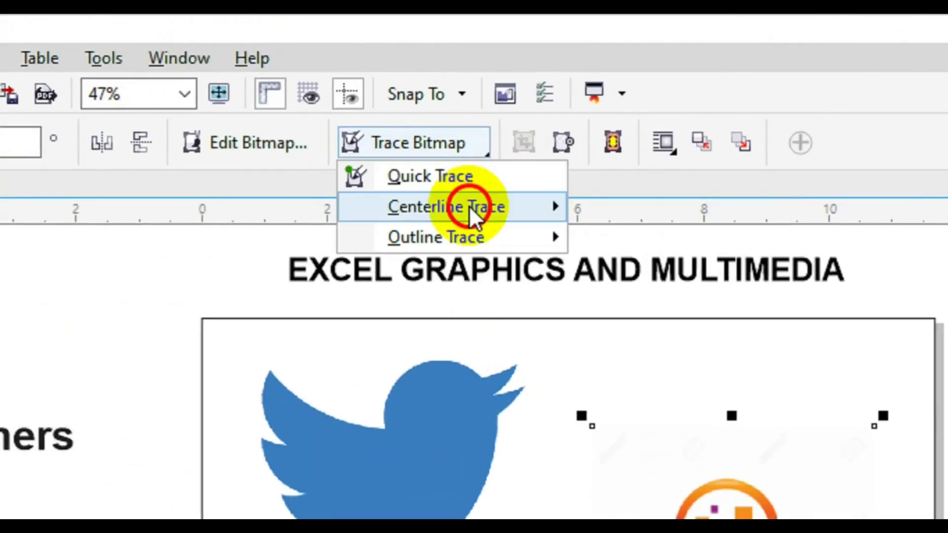
pyautogui.moveTo(467, 232)
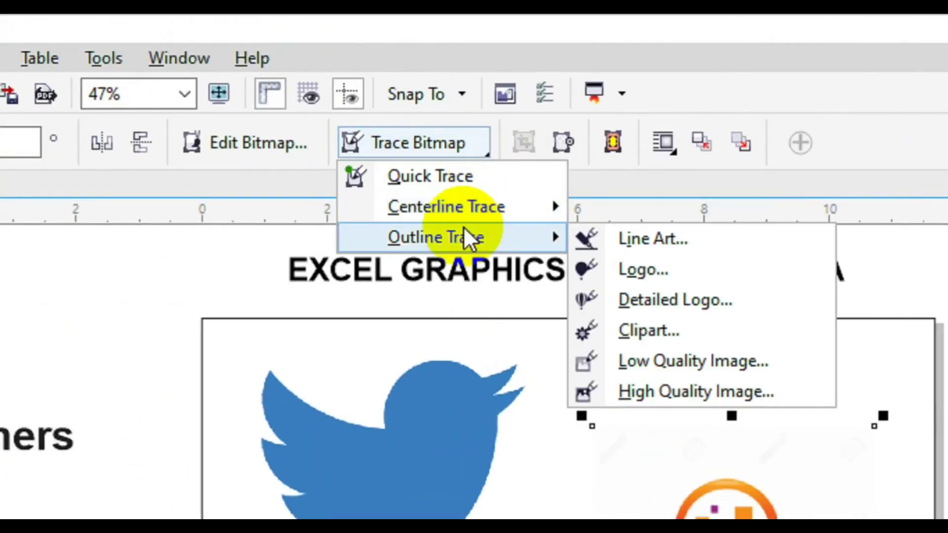
pyautogui.click(659, 306)
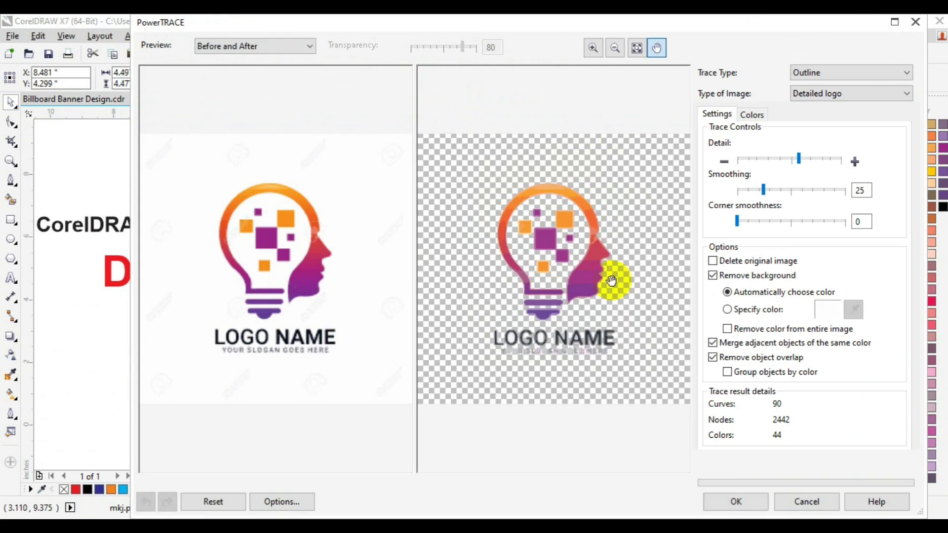
pyautogui.click(734, 502)
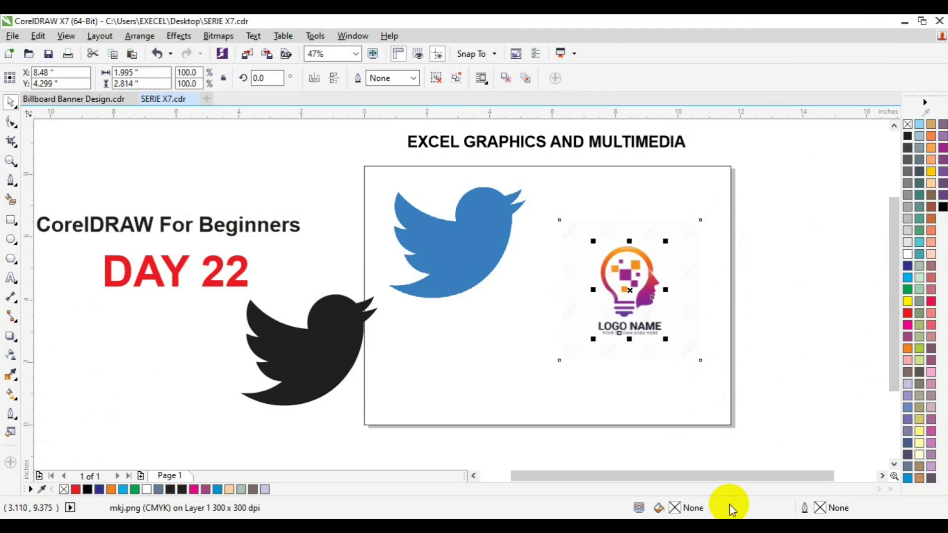
# Step: Move the traced light-bulb logo off the page beside its right edge, and delete the original logo bitmap
pyautogui.moveTo(626, 291); pyautogui.dragTo(773, 281)
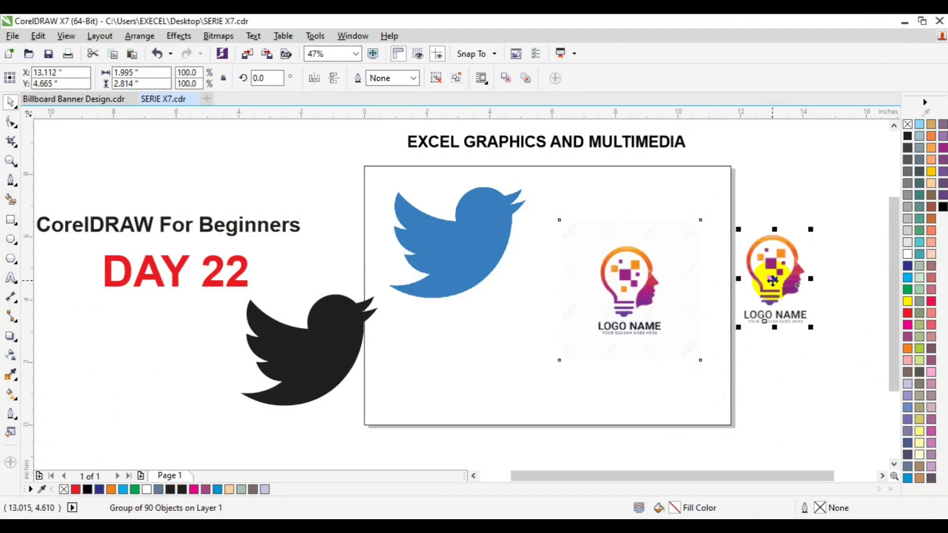
pyautogui.click(639, 279)
pyautogui.moveTo(641, 280); pyautogui.dragTo(503, 368)
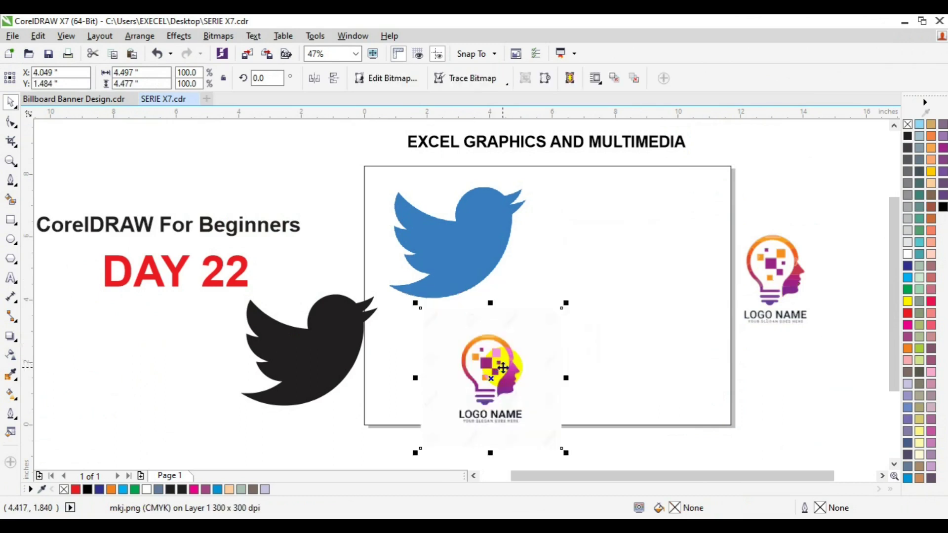
pyautogui.press('Delete')
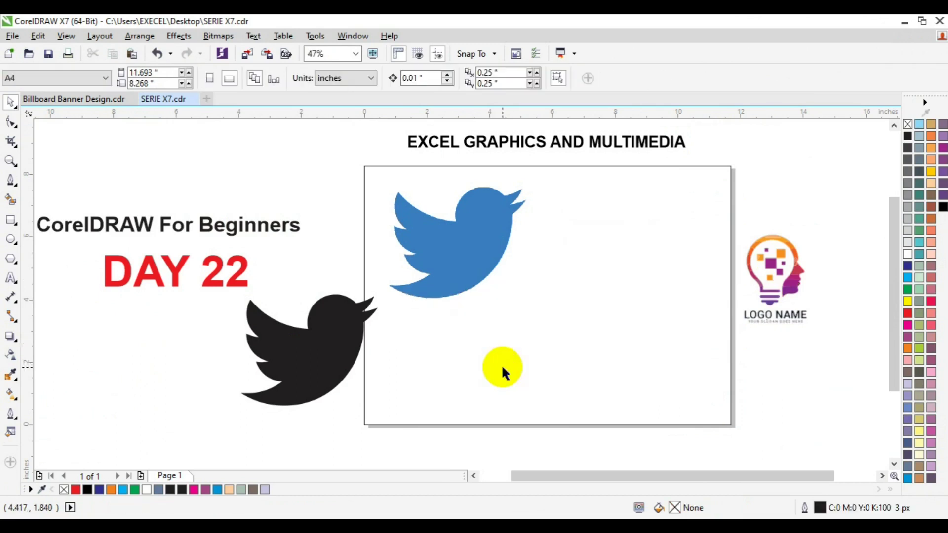
# Step: Ungroup the traced light-bulb logo and delete its LOGO NAME and slogan lettering
pyautogui.click(780, 318)
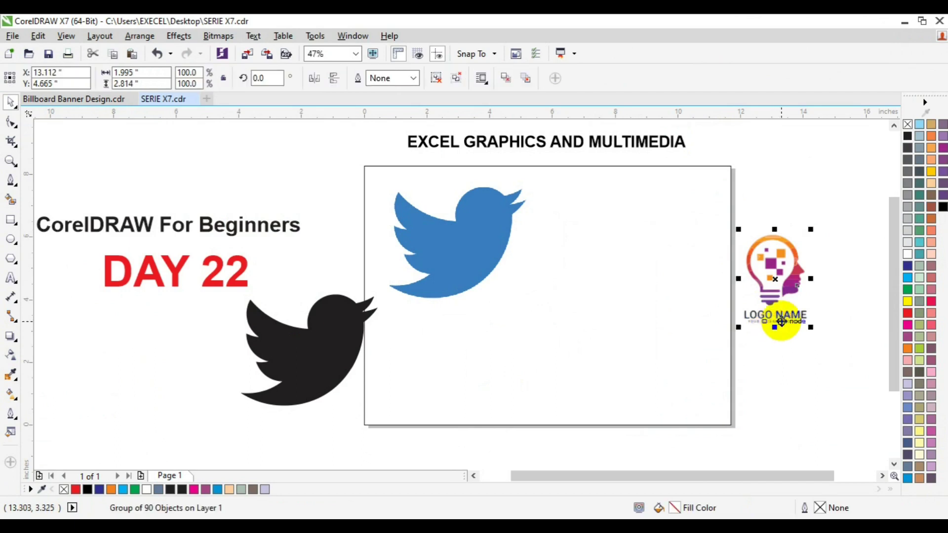
pyautogui.click(442, 80)
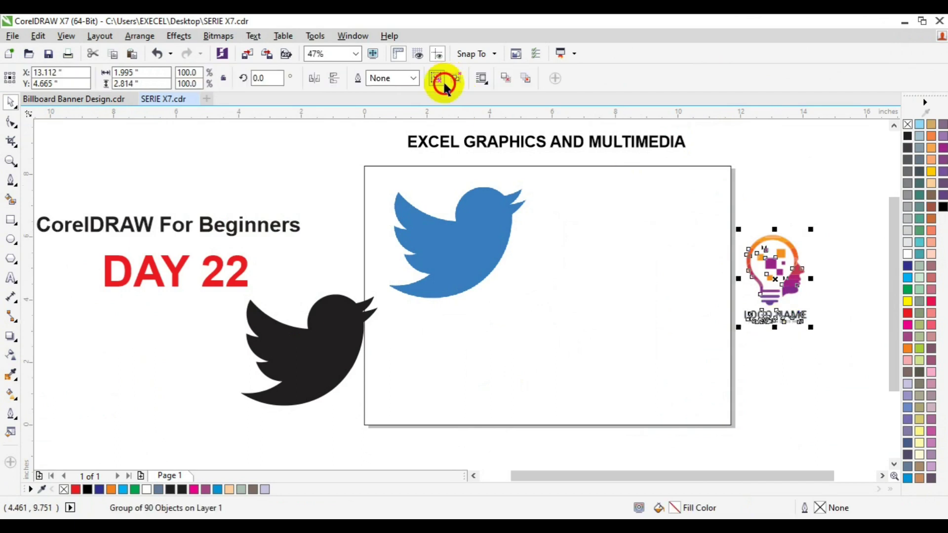
pyautogui.click(835, 283)
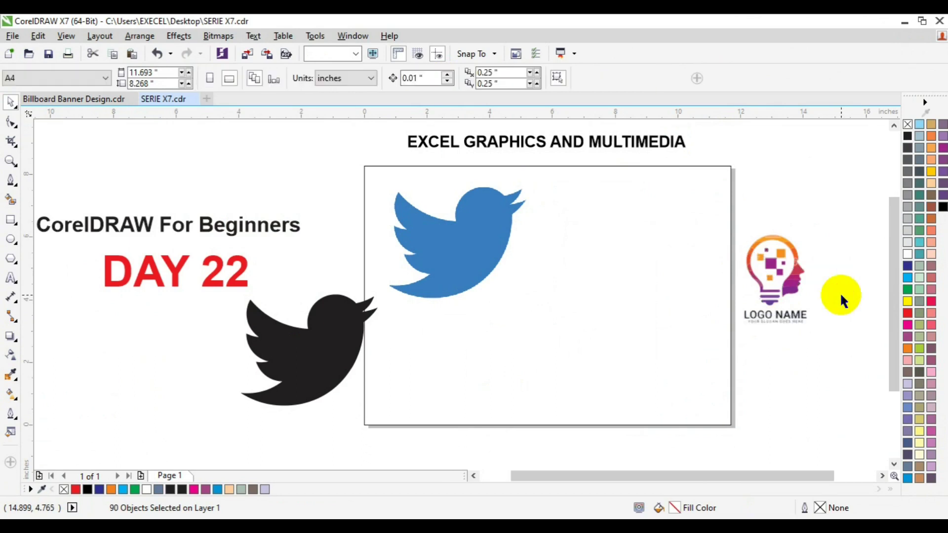
pyautogui.moveTo(846, 299); pyautogui.dragTo(725, 344)
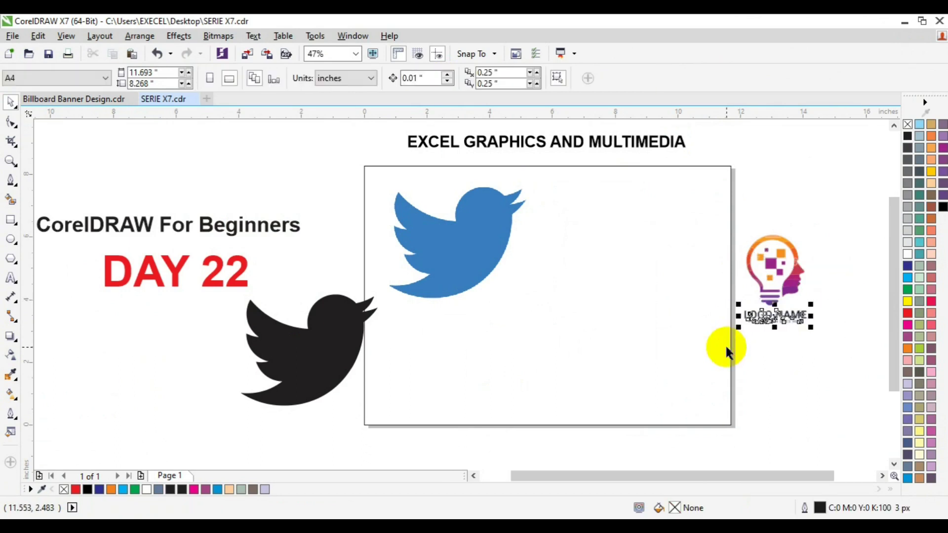
pyautogui.press('Delete')
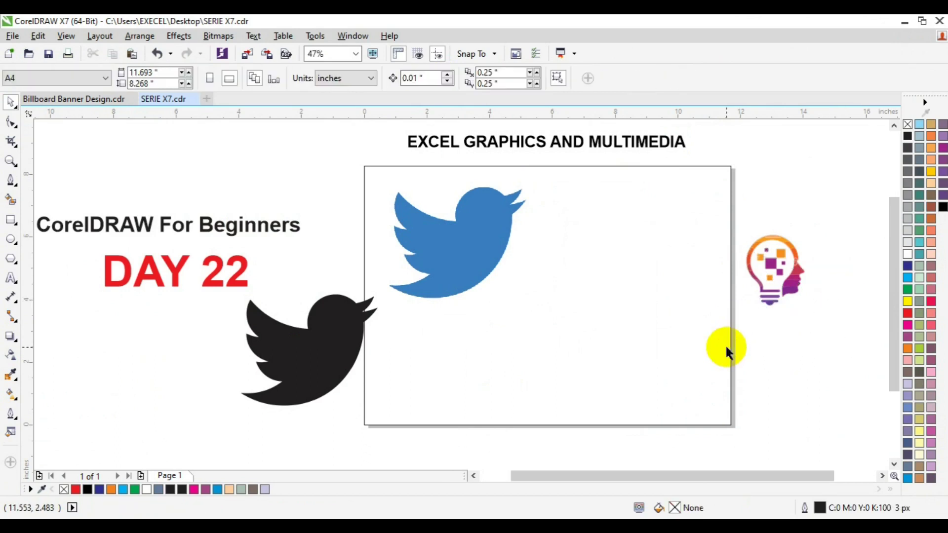